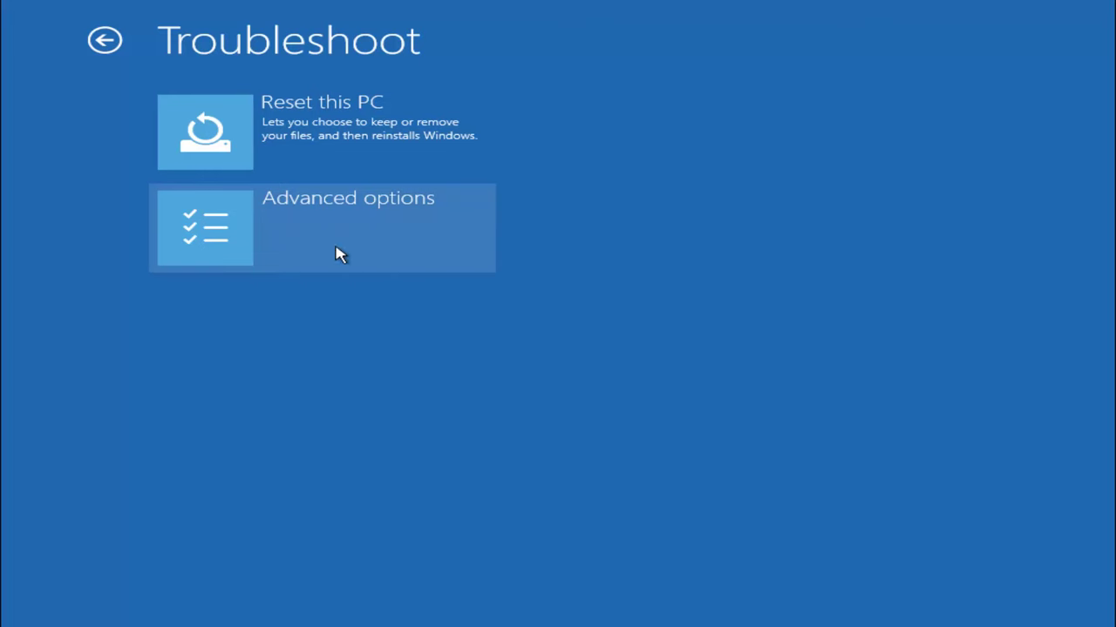
Go to the Advanced options page listing System Restore, Command Prompt and Startup Repair.
click(229, 237)
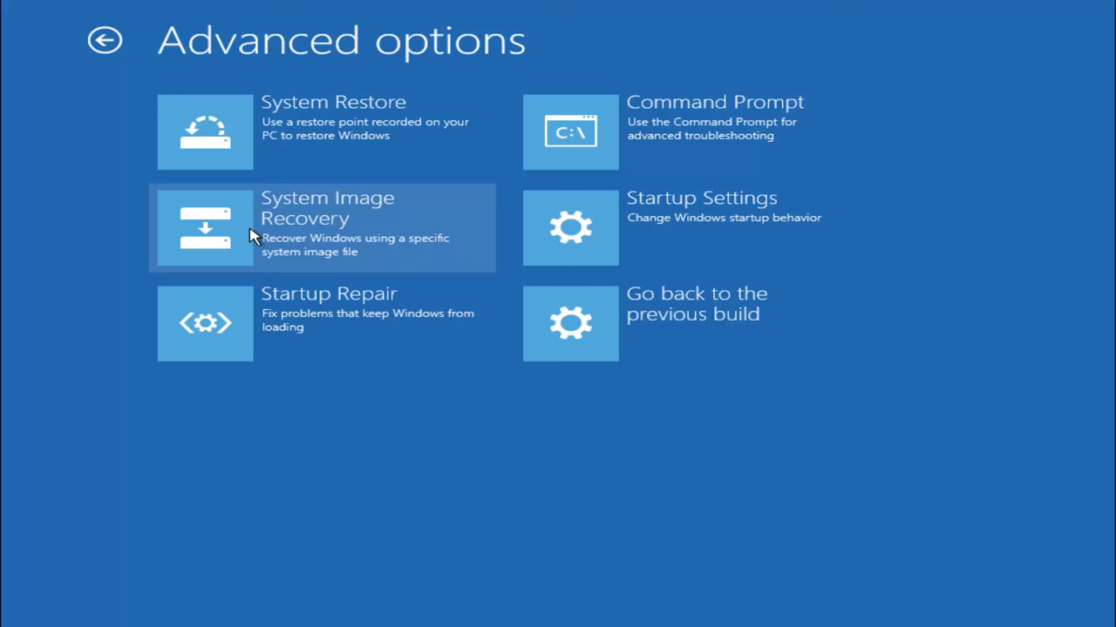
Launch the System Restore wizard from the Advanced options tools.
click(264, 123)
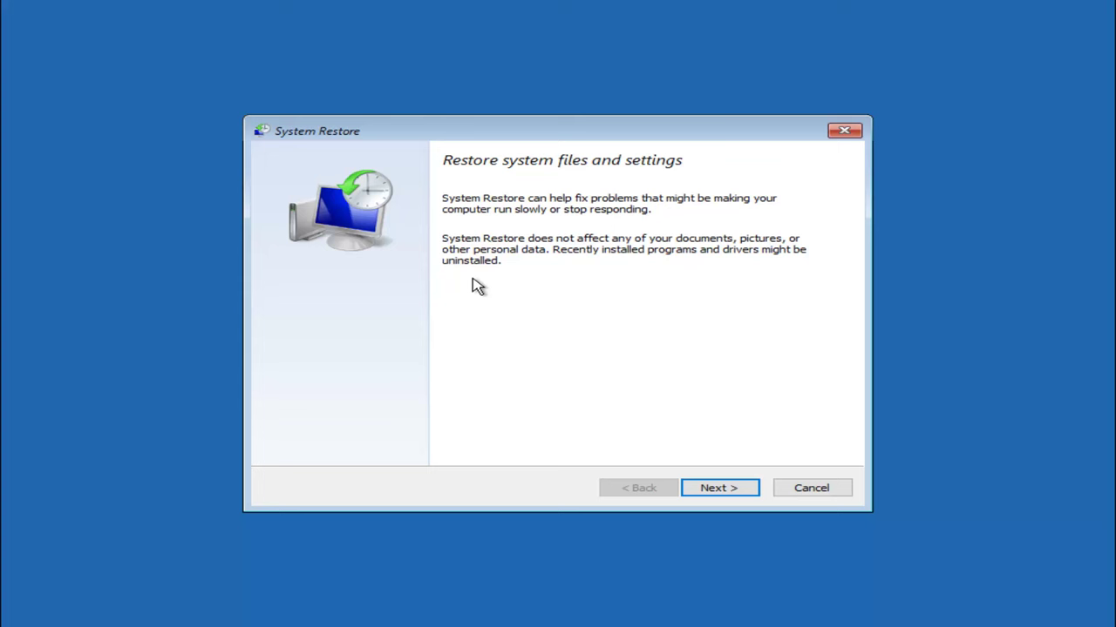
Select the 10/5/2016 'before update' restore point and proceed to its confirmation.
click(718, 491)
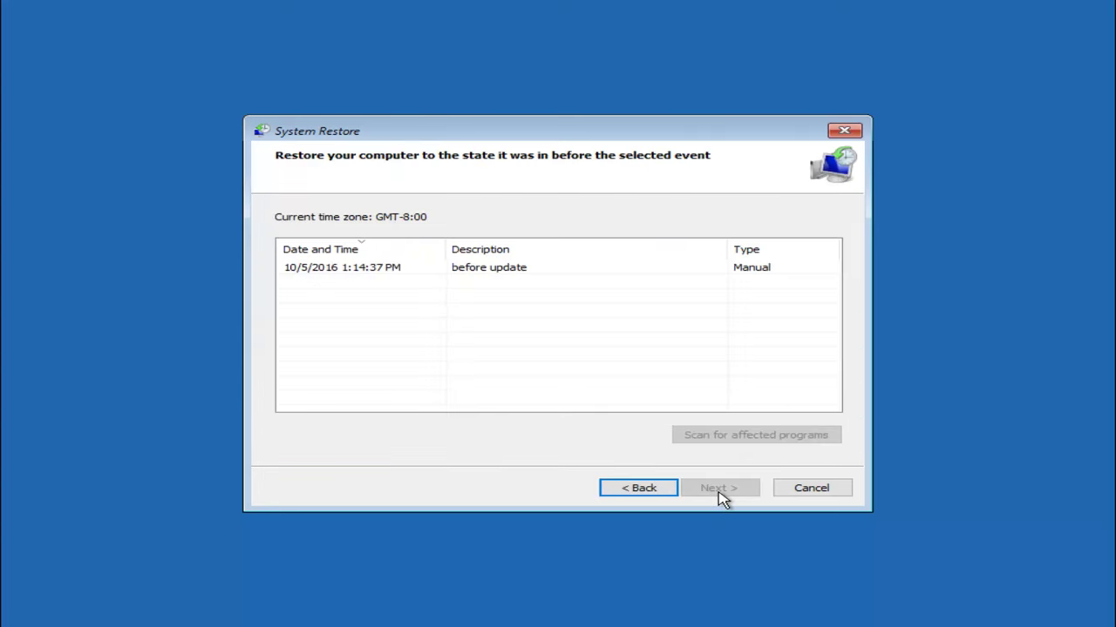
click(322, 273)
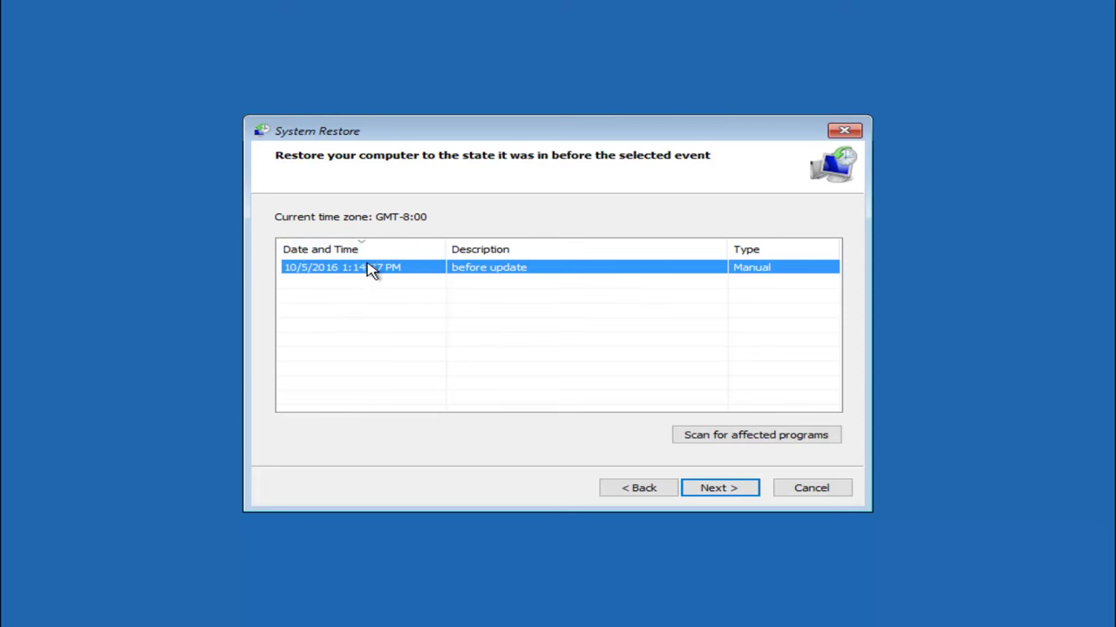
click(716, 492)
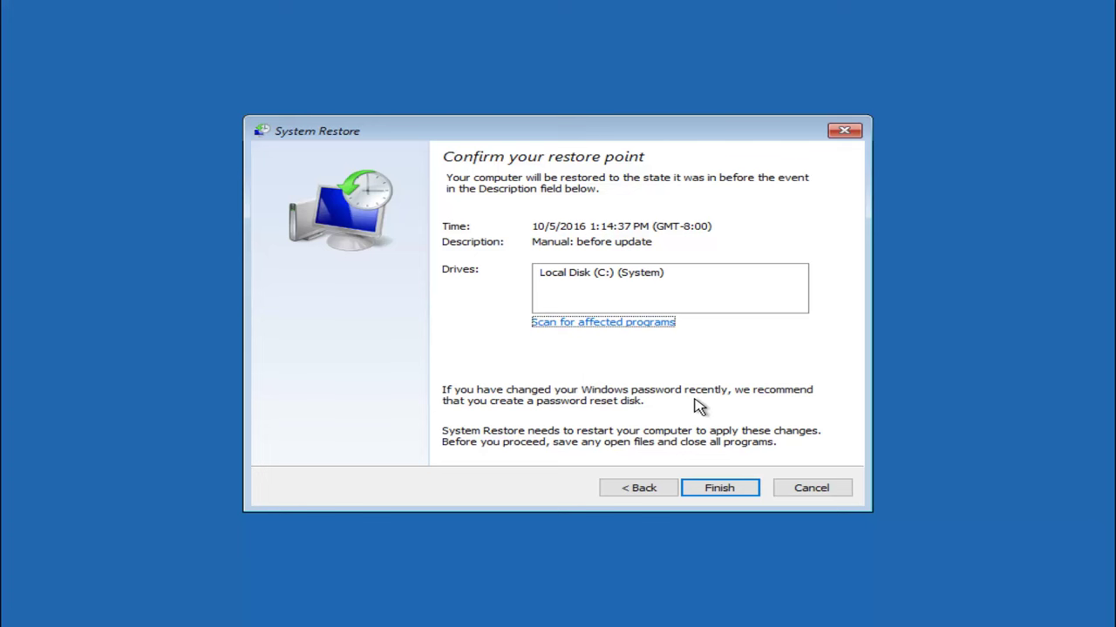
Finish the wizard and confirm the uninterruptible restore to 10/5/2016 1:14:37 PM.
click(719, 493)
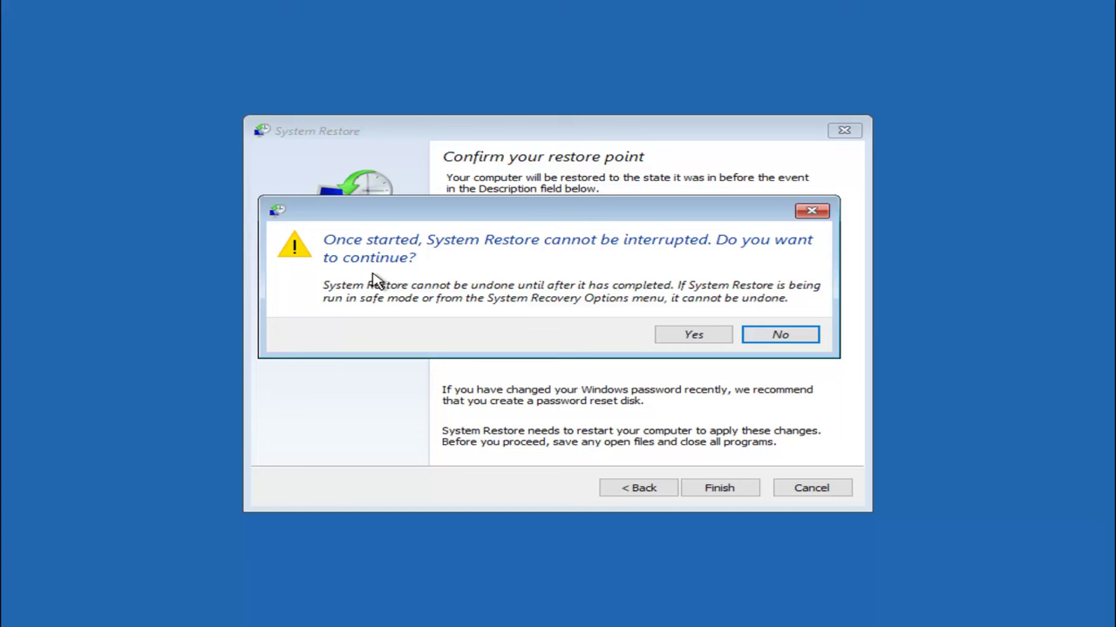
click(686, 340)
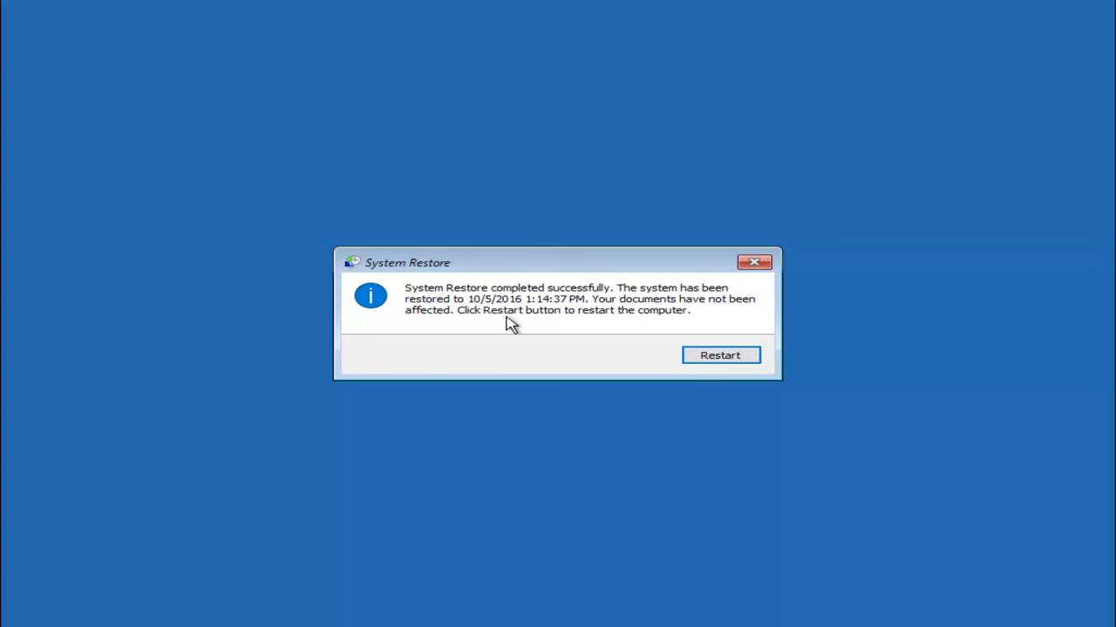
Restart the PC after the restore and go to Troubleshoot.
click(708, 361)
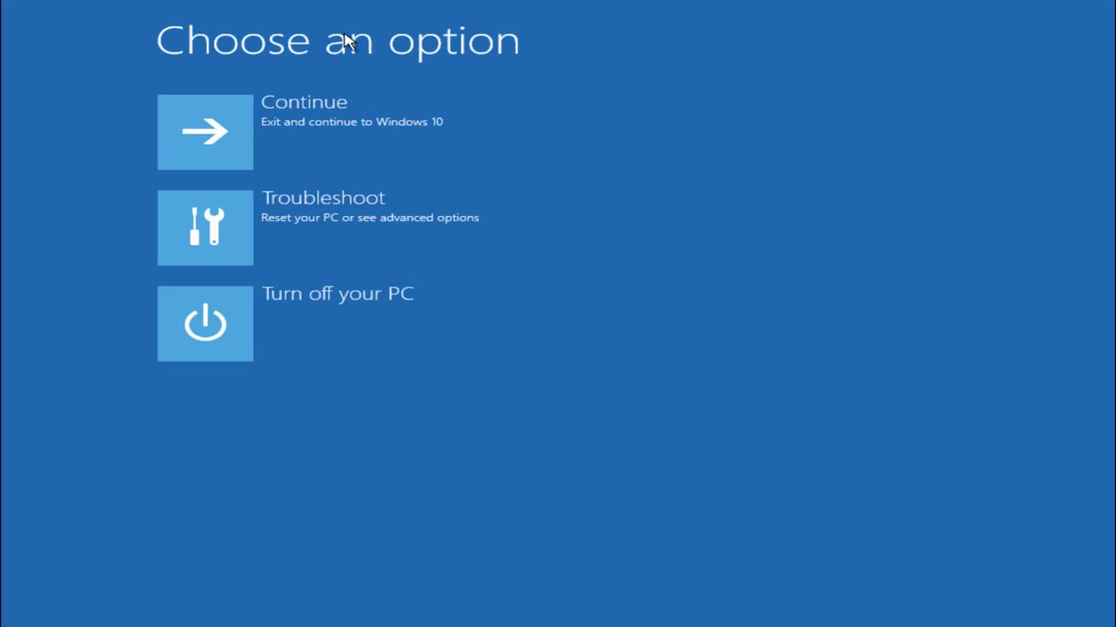
click(316, 217)
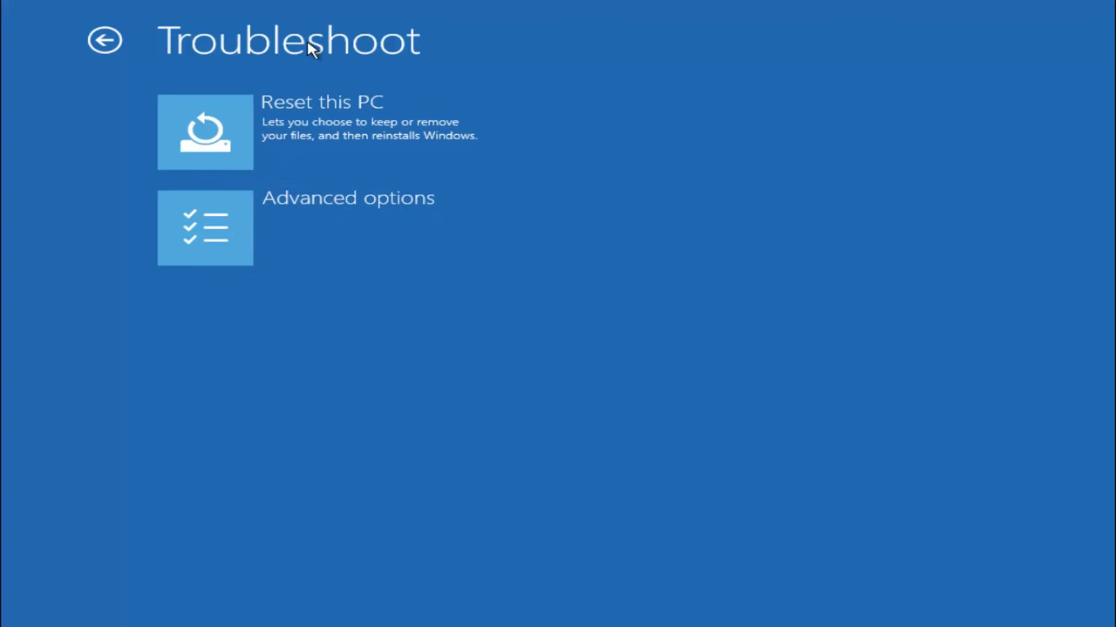
Choose Advanced options and let the PC reboot through a disk check to Automatic Repair.
click(273, 230)
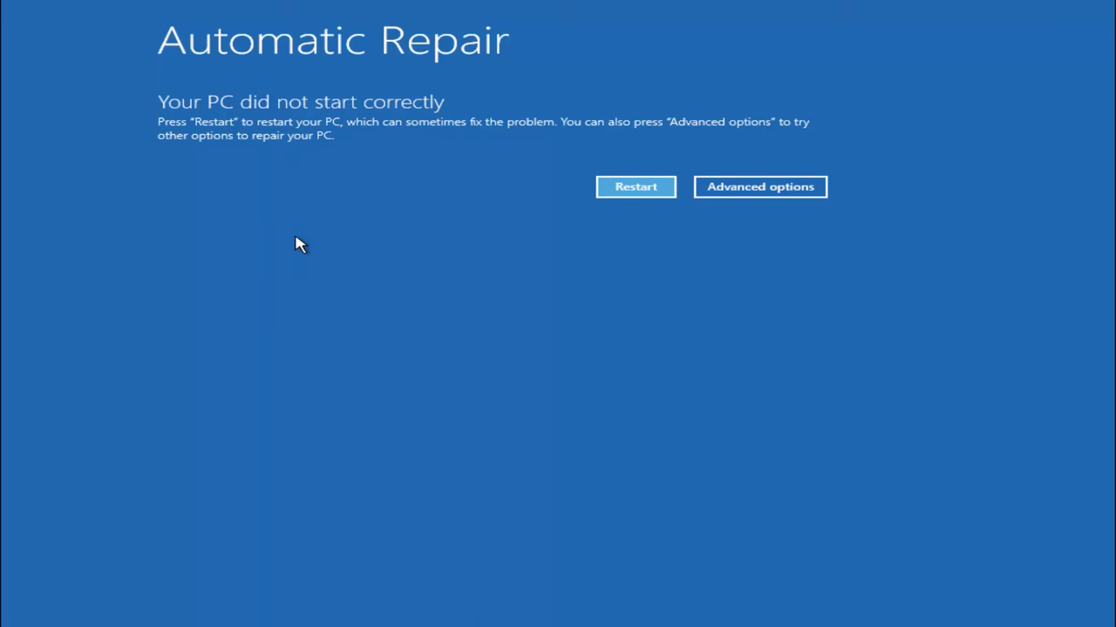
Go from Automatic Repair through Troubleshoot to the Advanced options tools list.
click(745, 187)
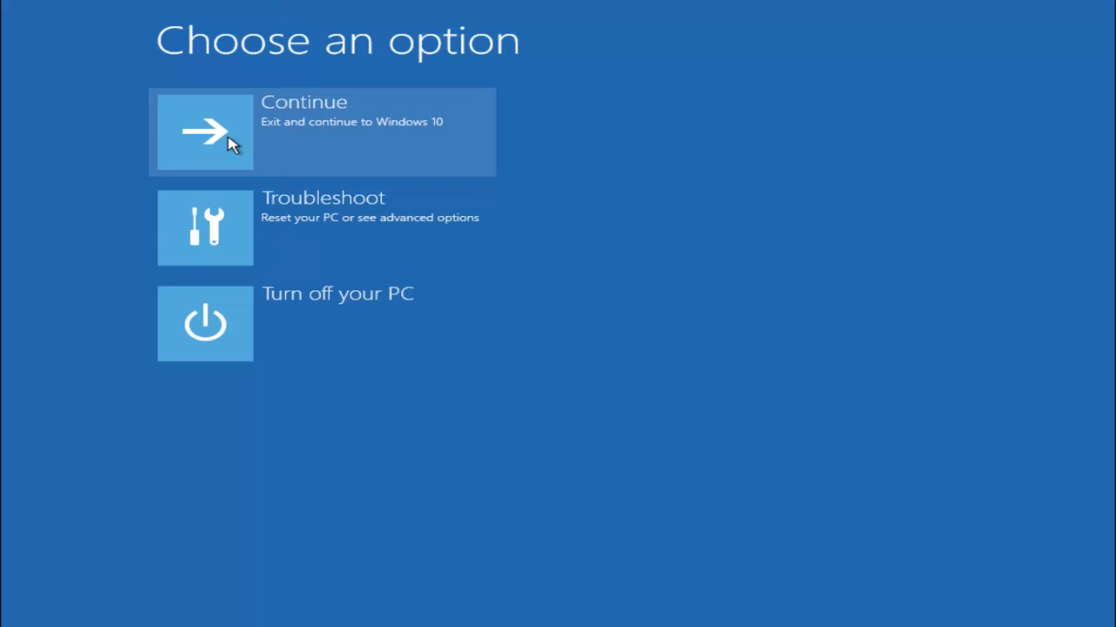
click(216, 237)
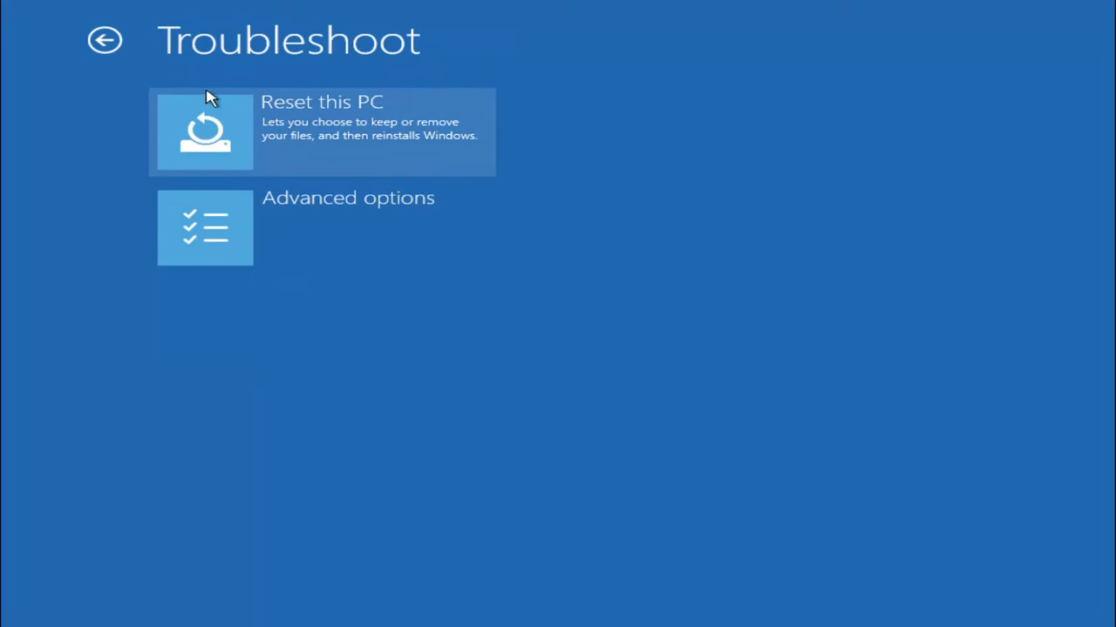
click(258, 220)
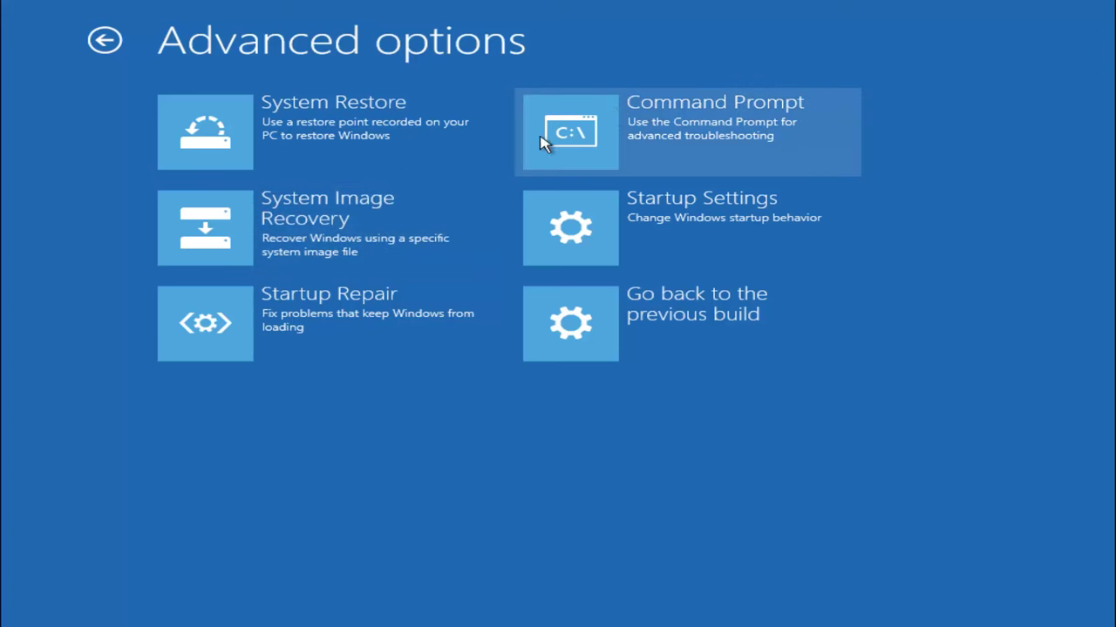
Start Command Prompt and switch to the C: drive.
click(655, 139)
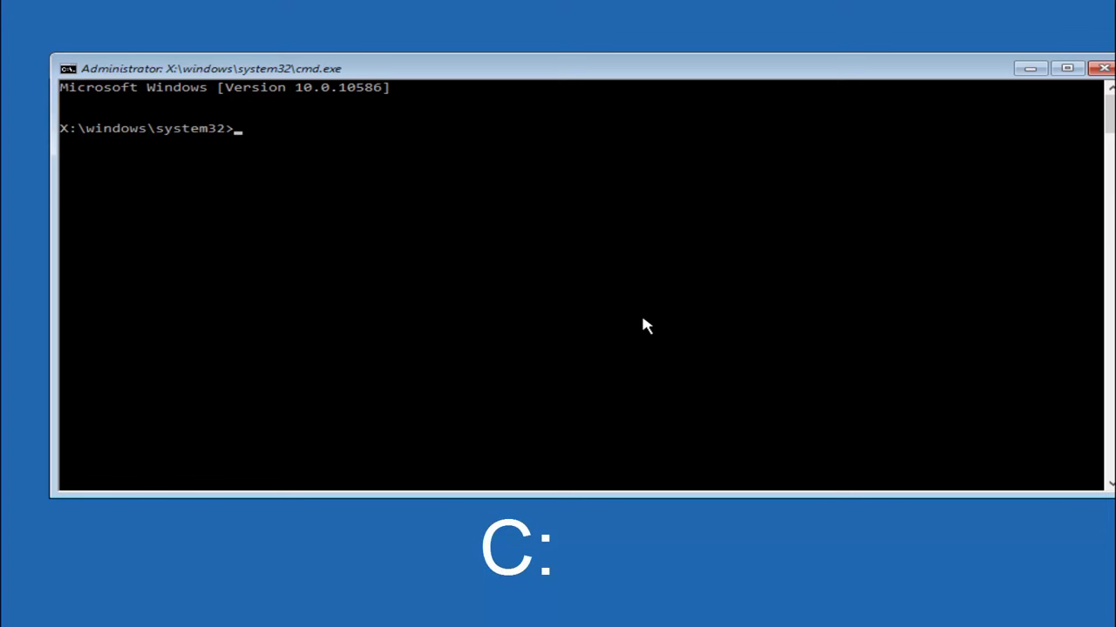
text(c:)
key(Return)
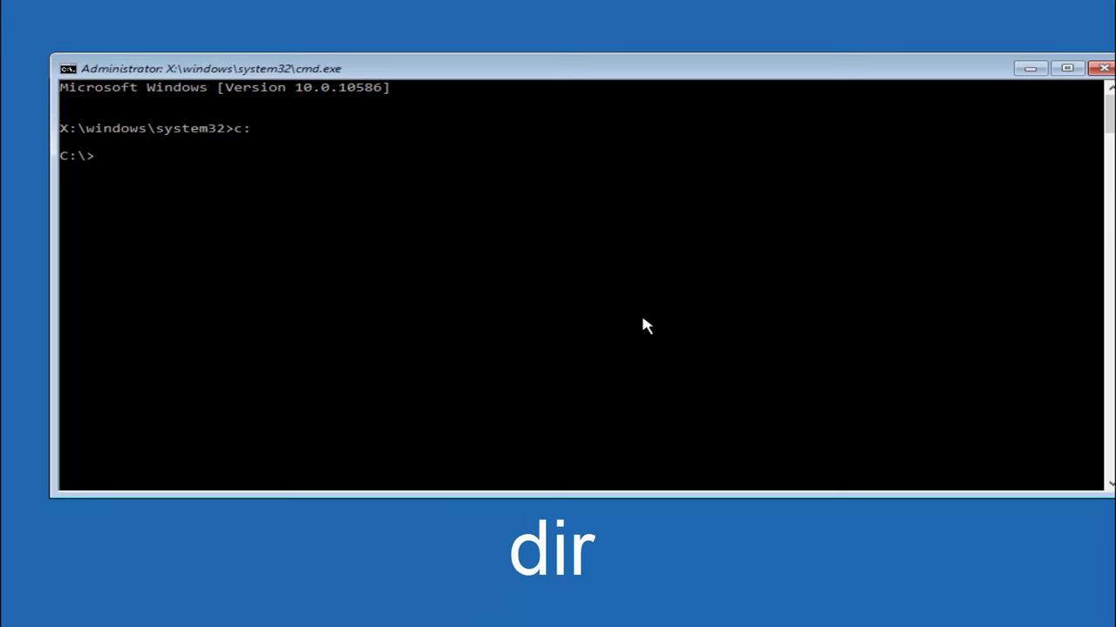
List the C: folders and change into \windows\system32\config.
text(dir)
key(Return)
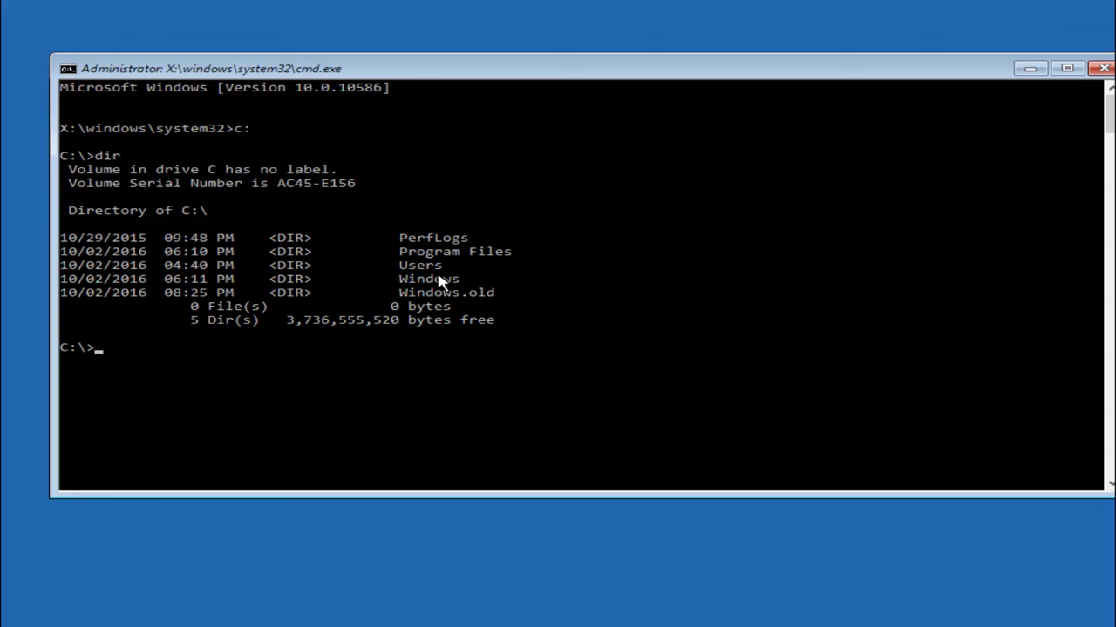
text(cd)
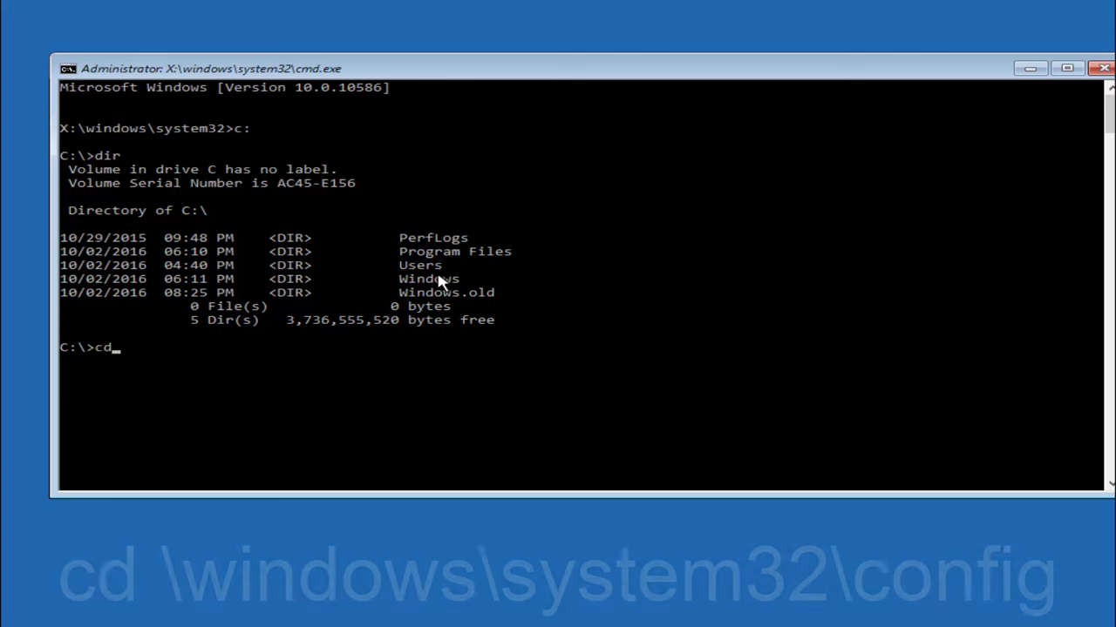
text( \win)
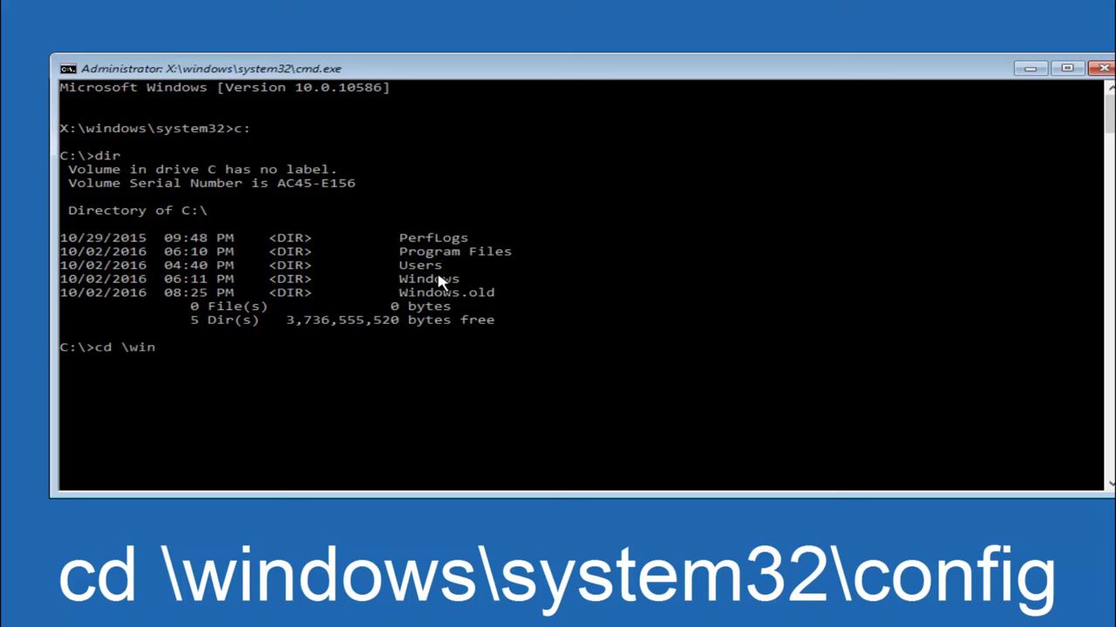
text(dows\)
text(system32)
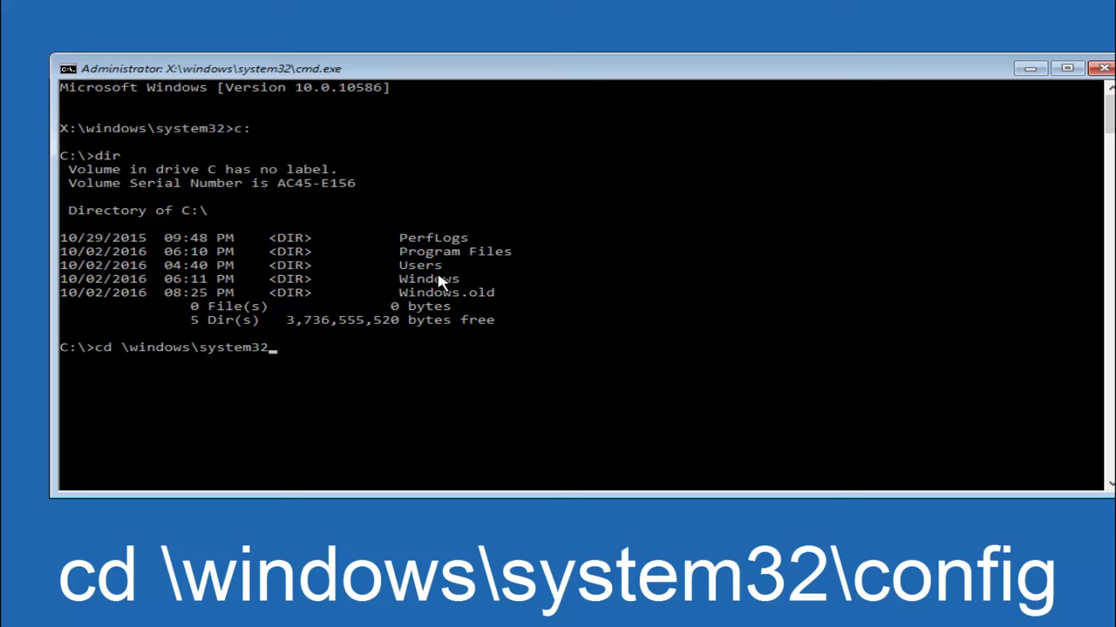
text(\con)
text(fig)
key(Return)
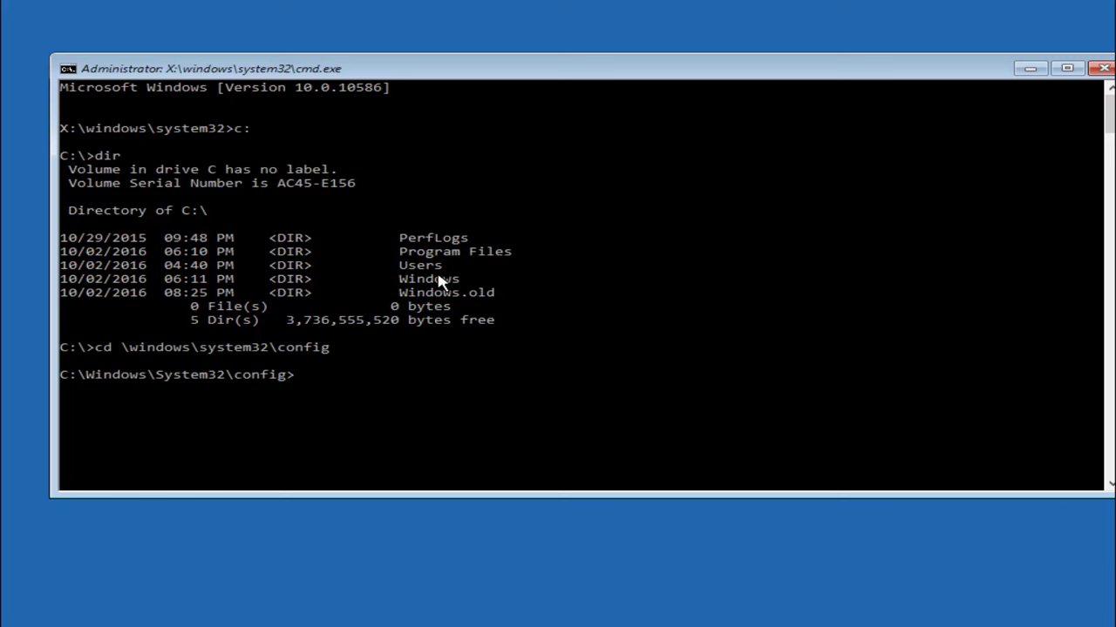
Create a 'backup' folder inside the config directory with md backup.
text(md ba)
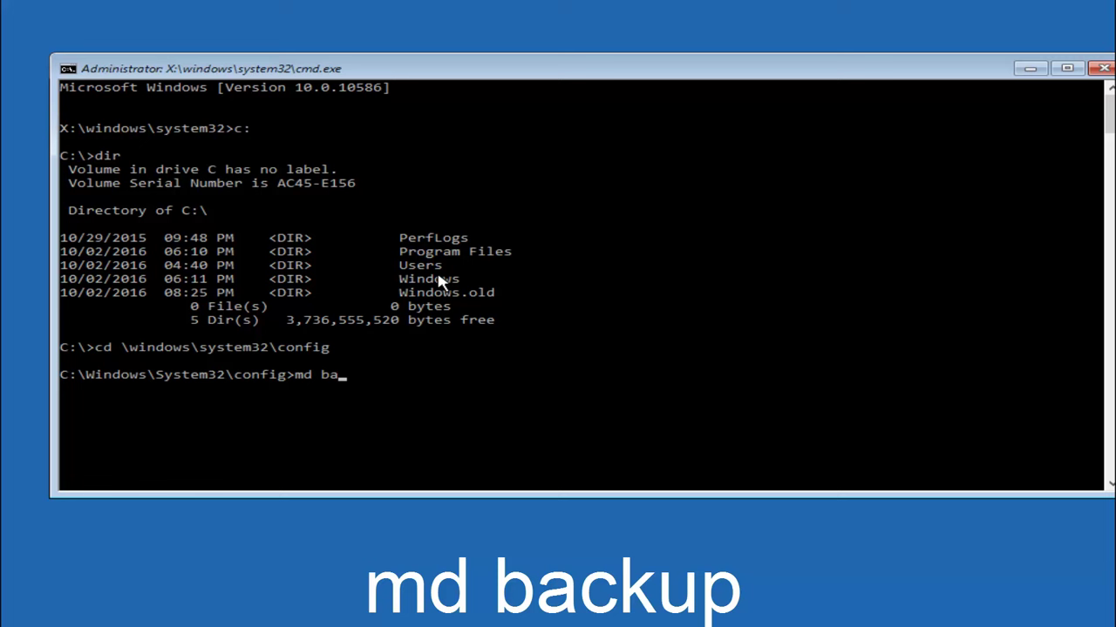
text(ckup)
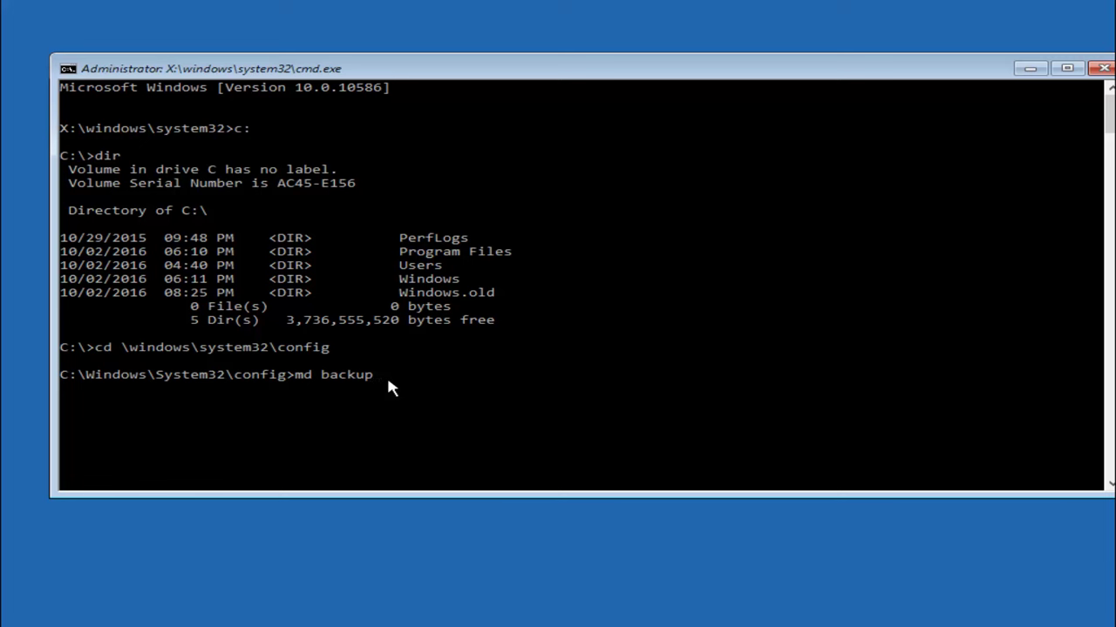
text(1)
key(BackSpace)
key(Return)
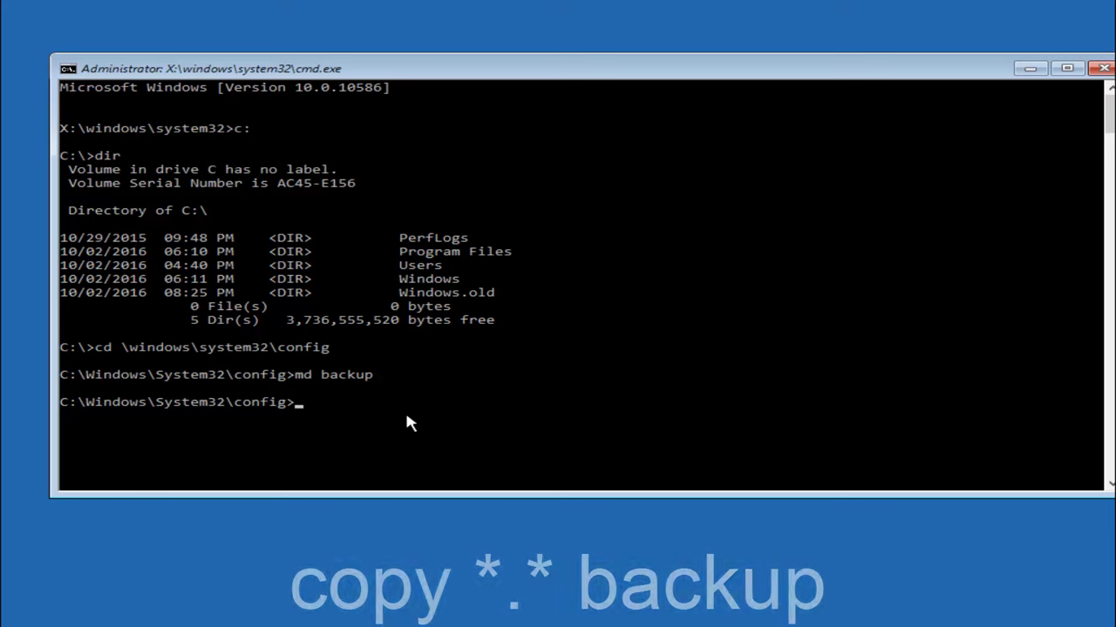
Copy all ten config registry files into the backup folder.
text(copy)
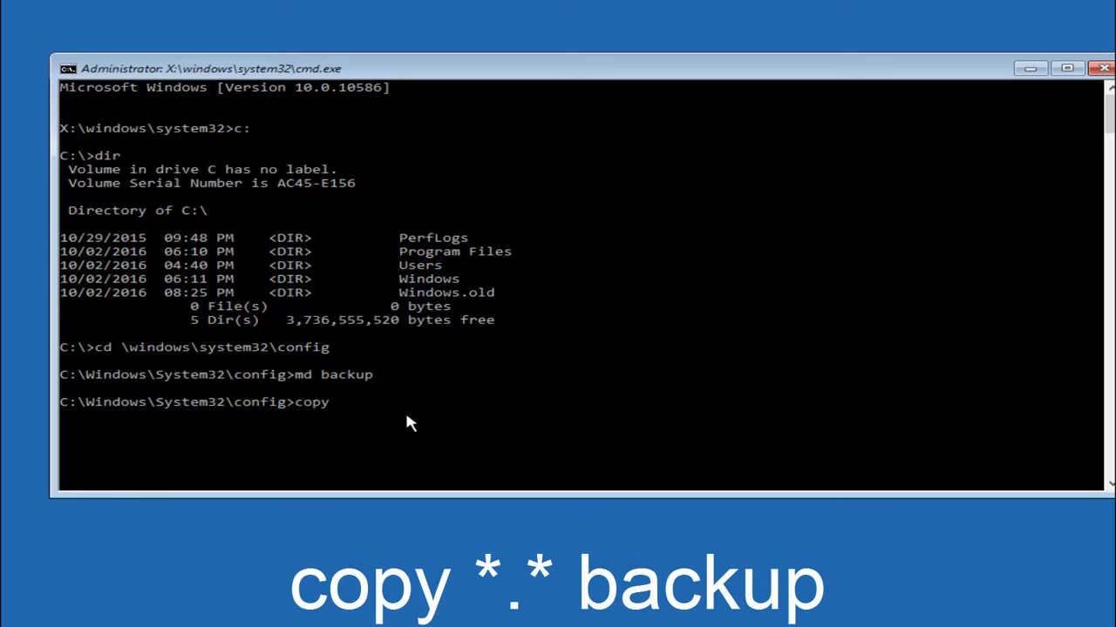
text( *)
text(.)
text(*)
text( b)
text(ackup)
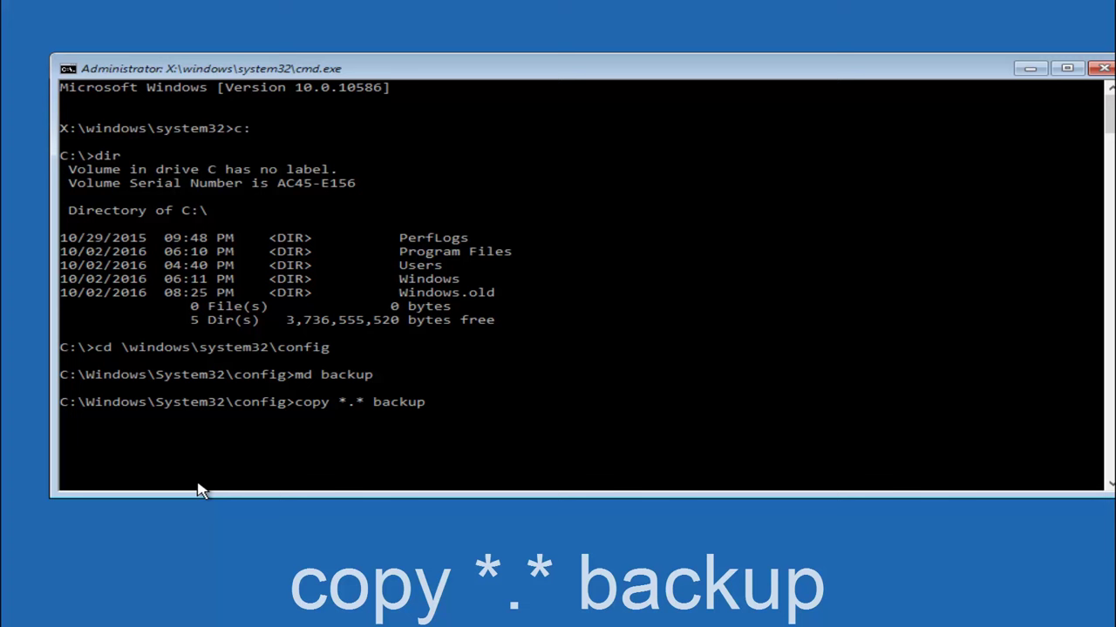
key(Return)
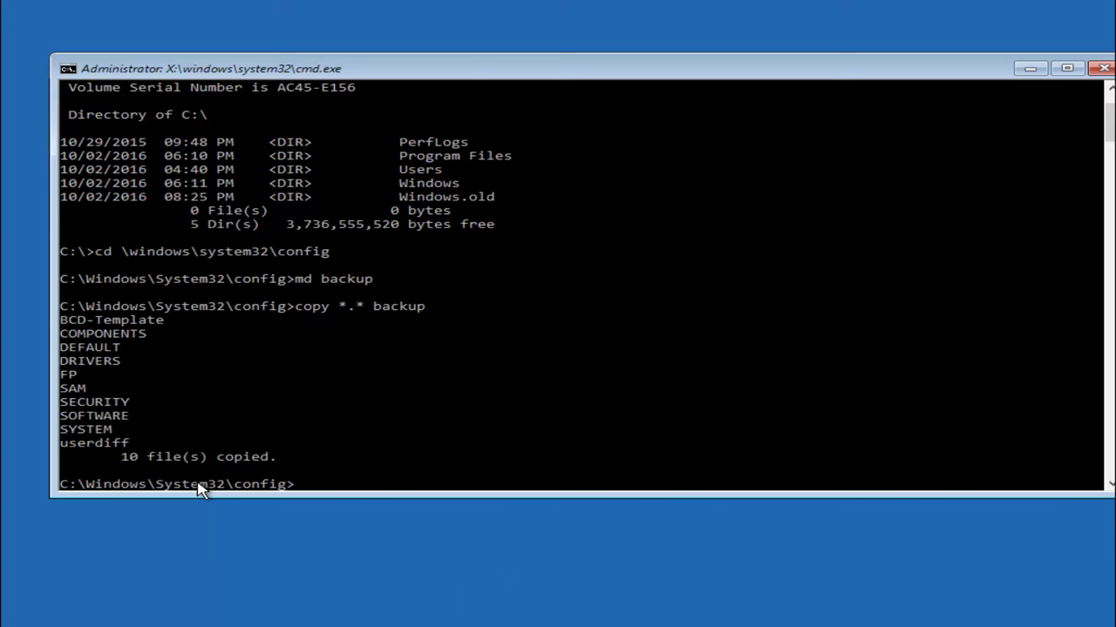
text(cd)
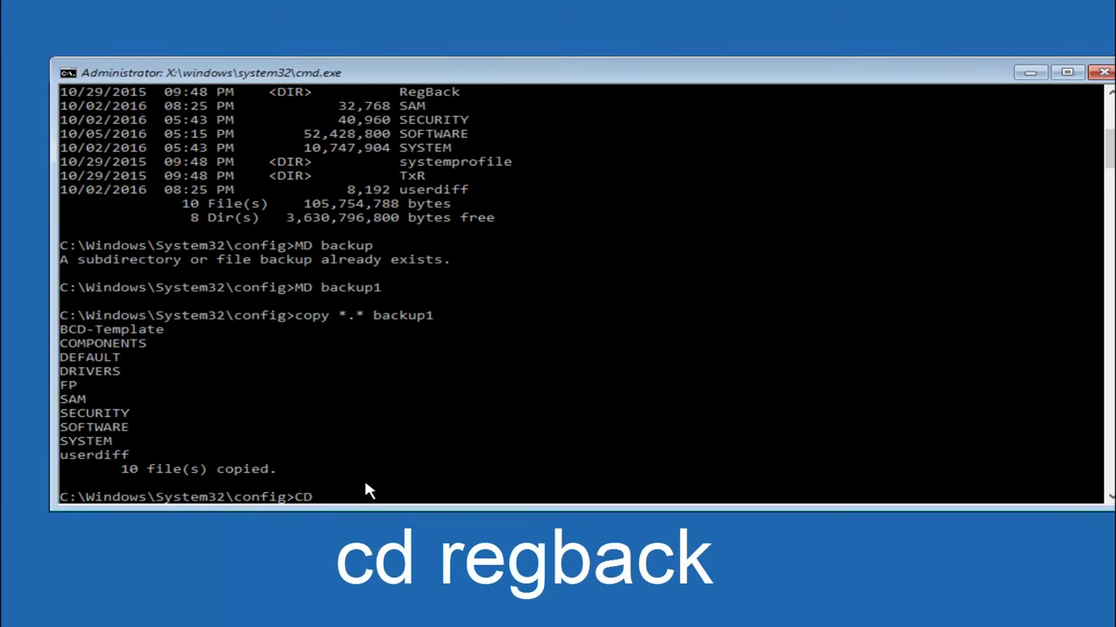
text( reg)
text(b)
text(ack)
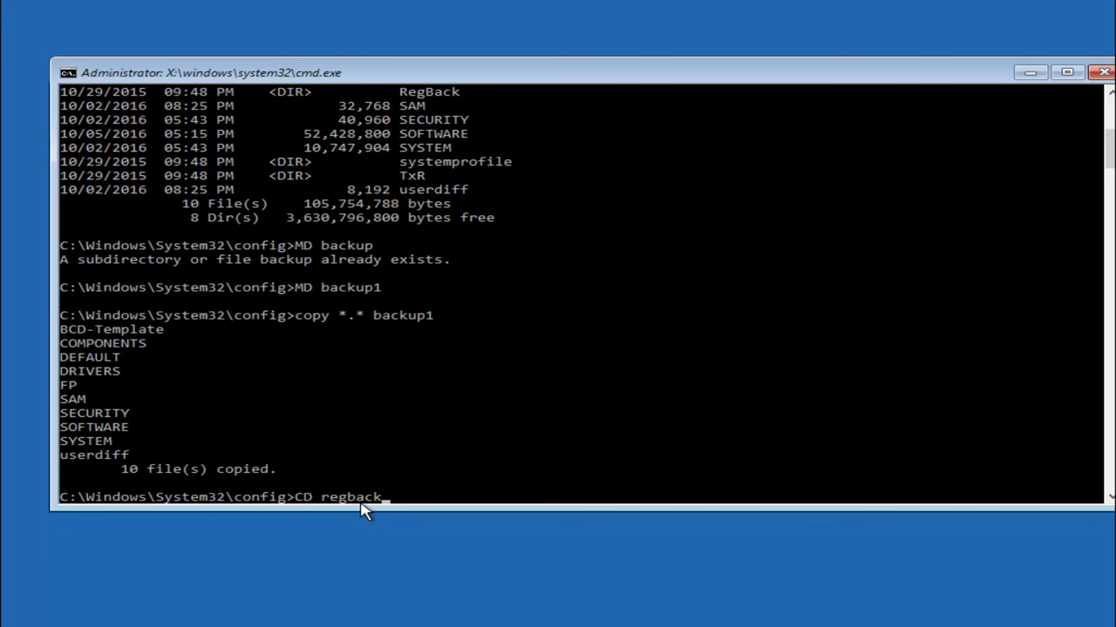
Enter RegBack and list its five registry files, all showing 0 bytes.
key(Return)
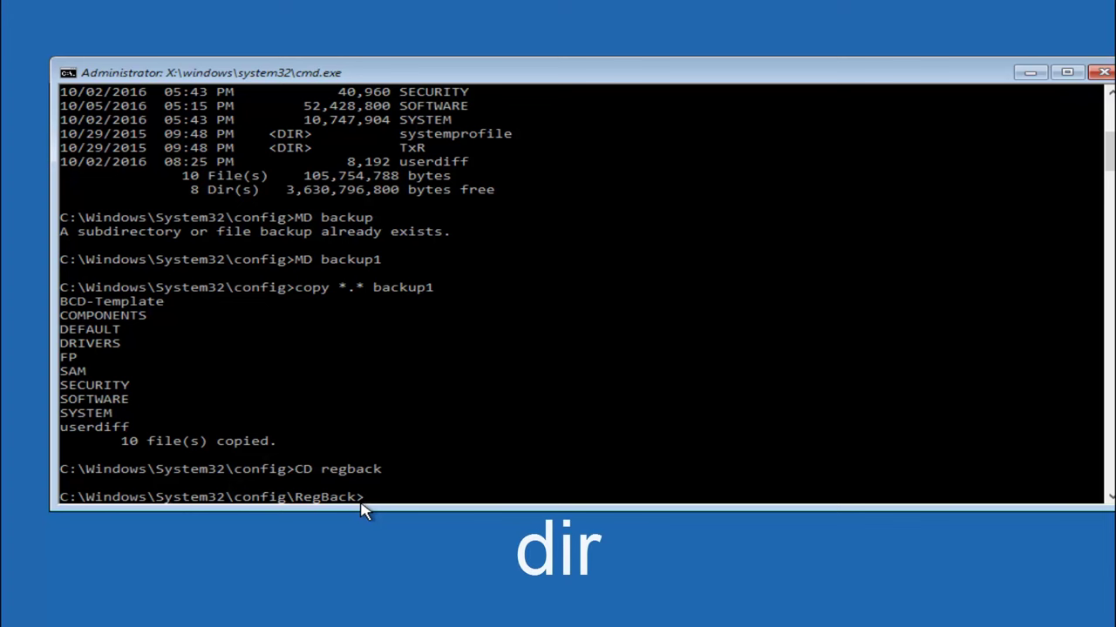
text(dir)
key(Return)
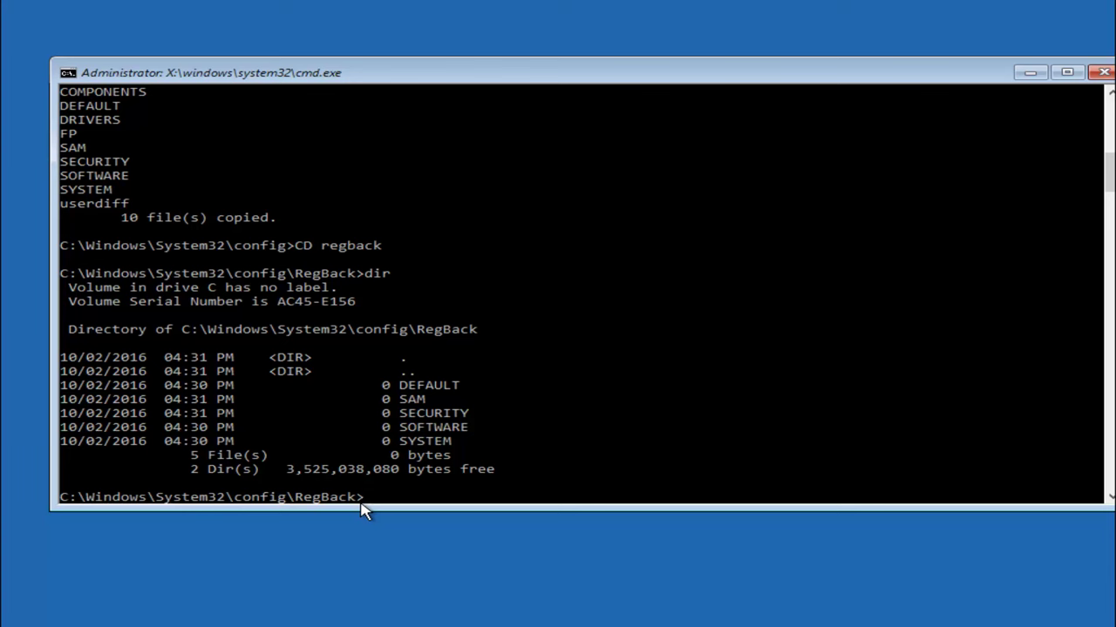
Run 'copy *.* ..' from RegBack and answer A to overwrite all five registry hives in config.
text(cop)
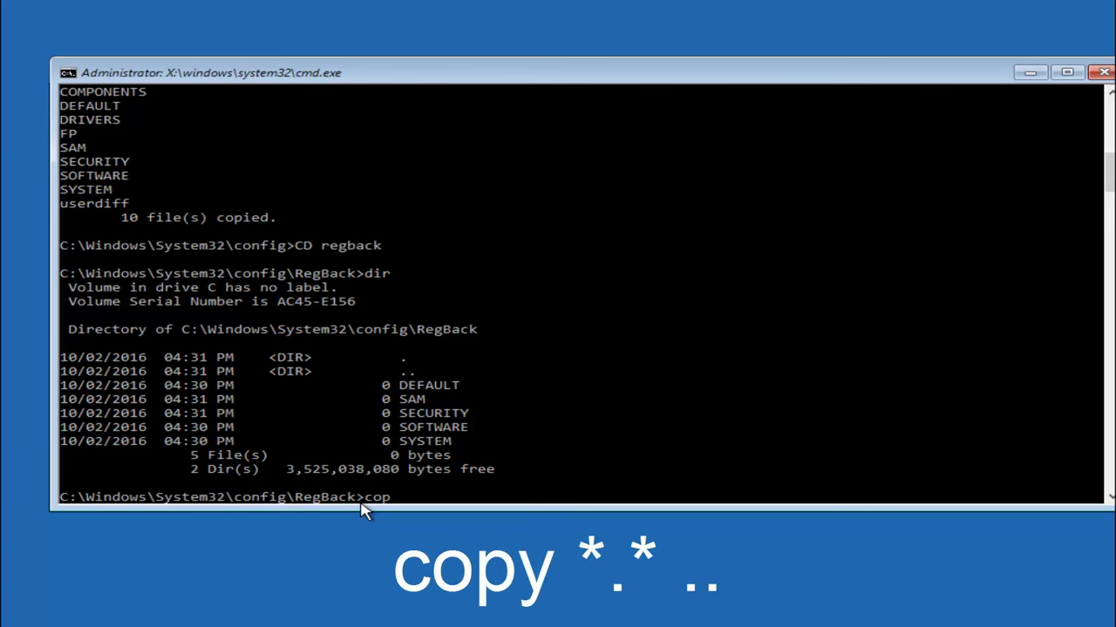
text(y)
click(416, 501)
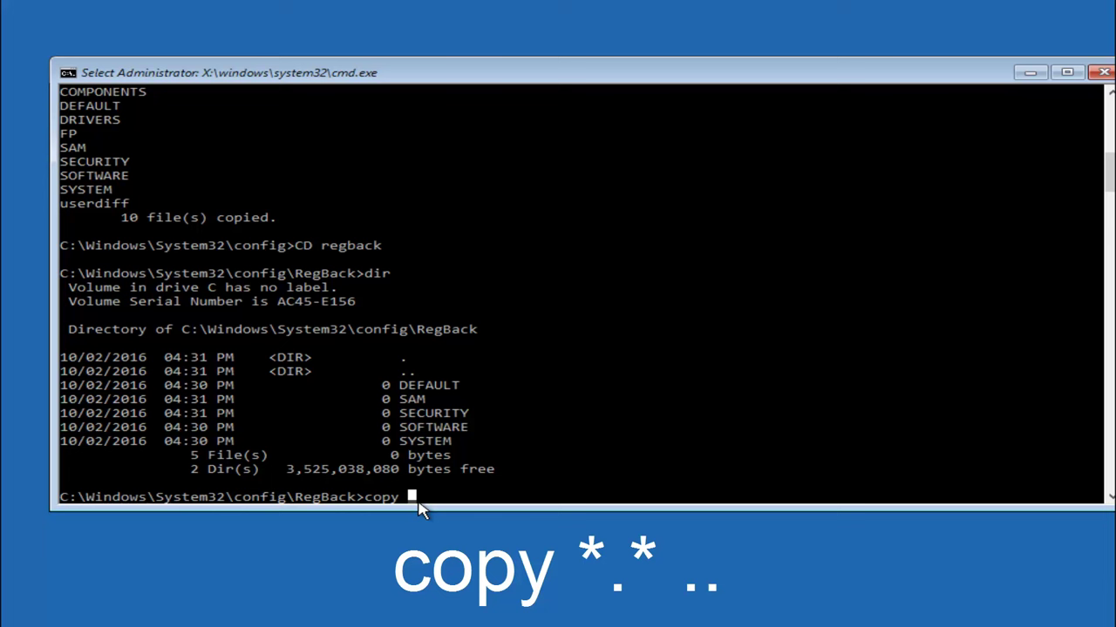
text(*)
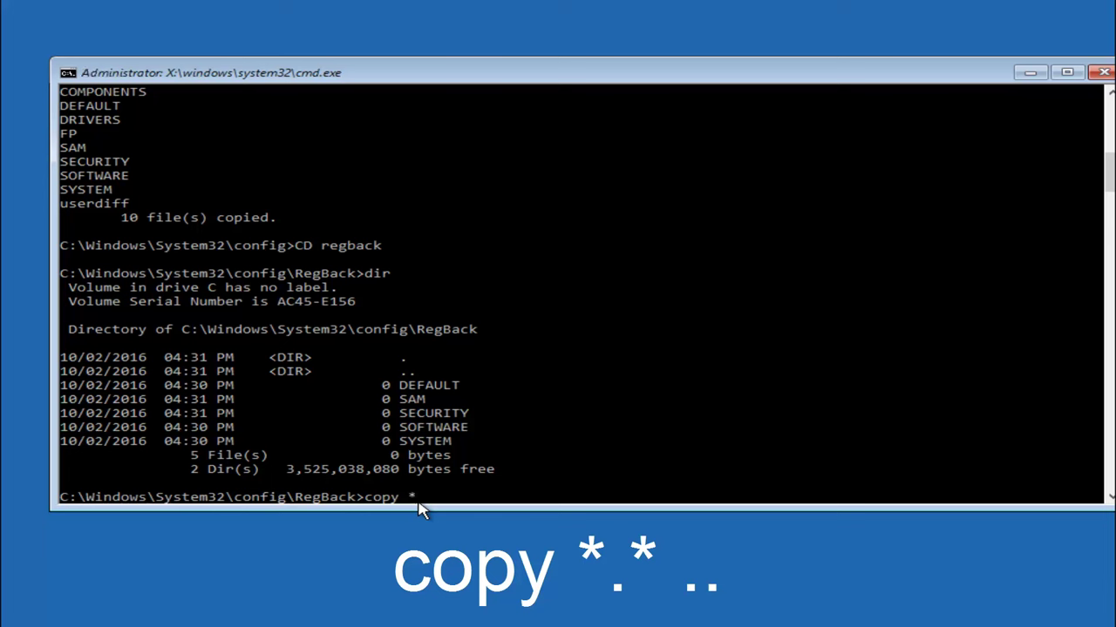
text(.)
text(*)
key(BackSpace)
text(*)
text( ..)
key(Return)
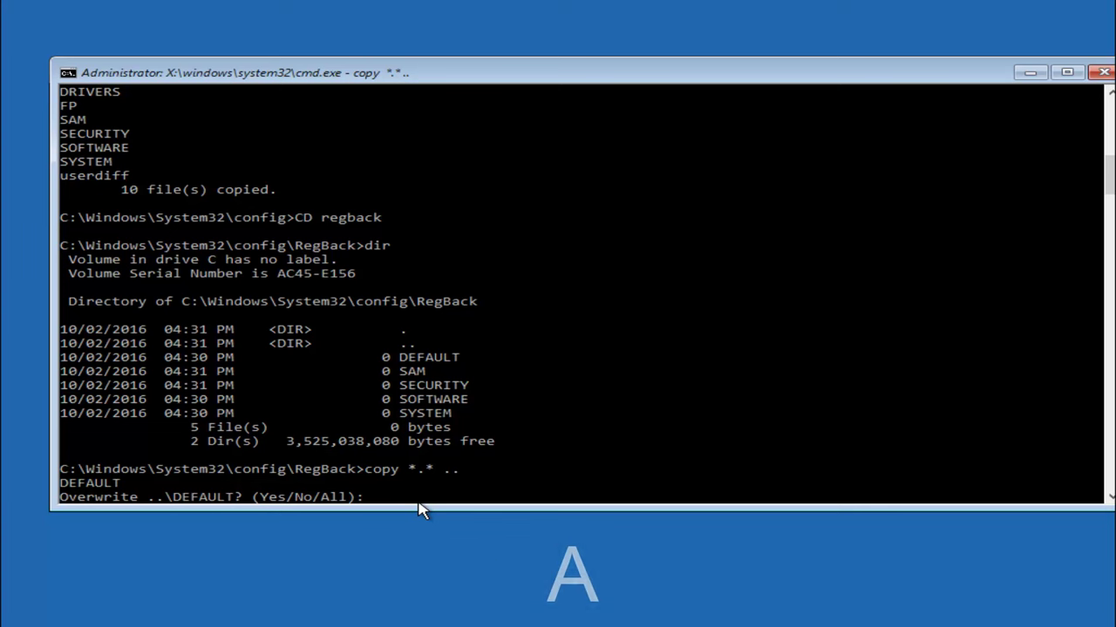
text(A)
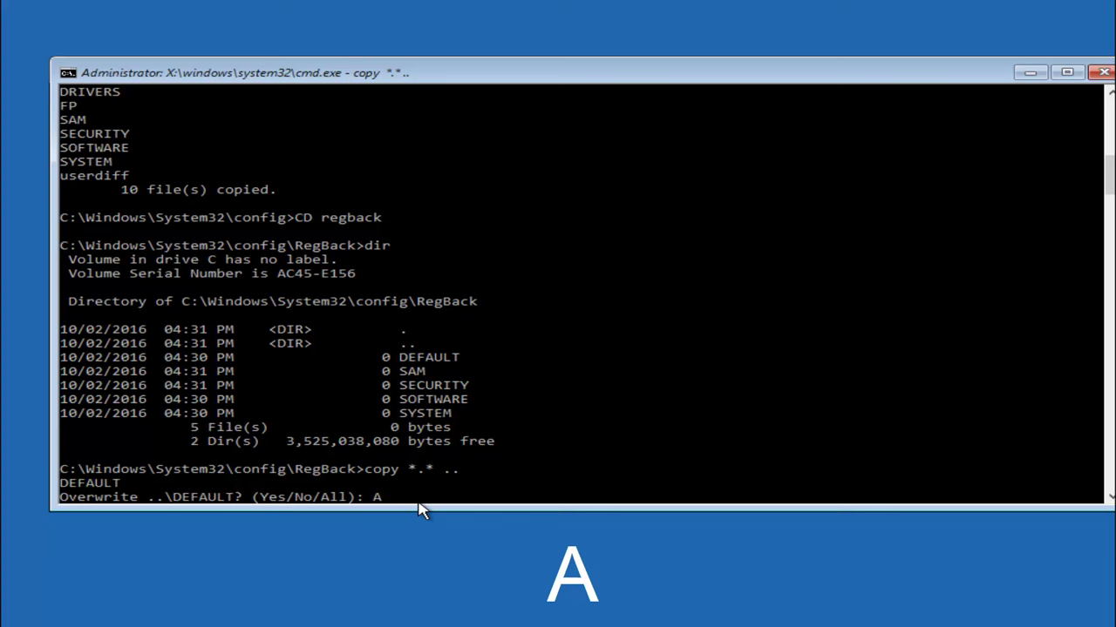
key(Return)
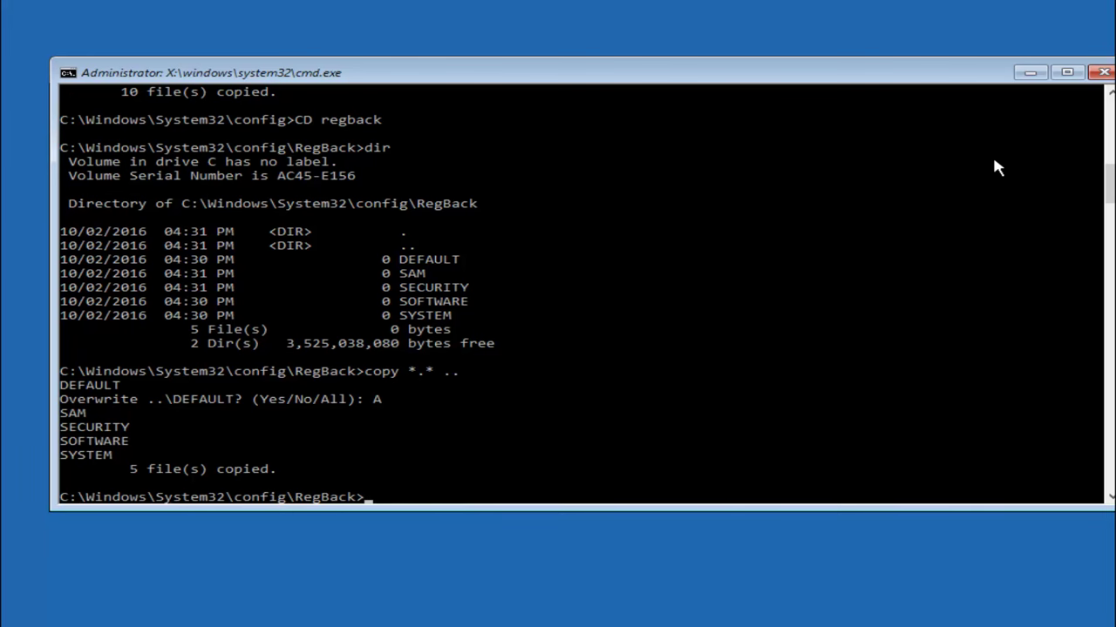
Close the cmd.exe window to get back to the Choose an option menu.
click(1104, 73)
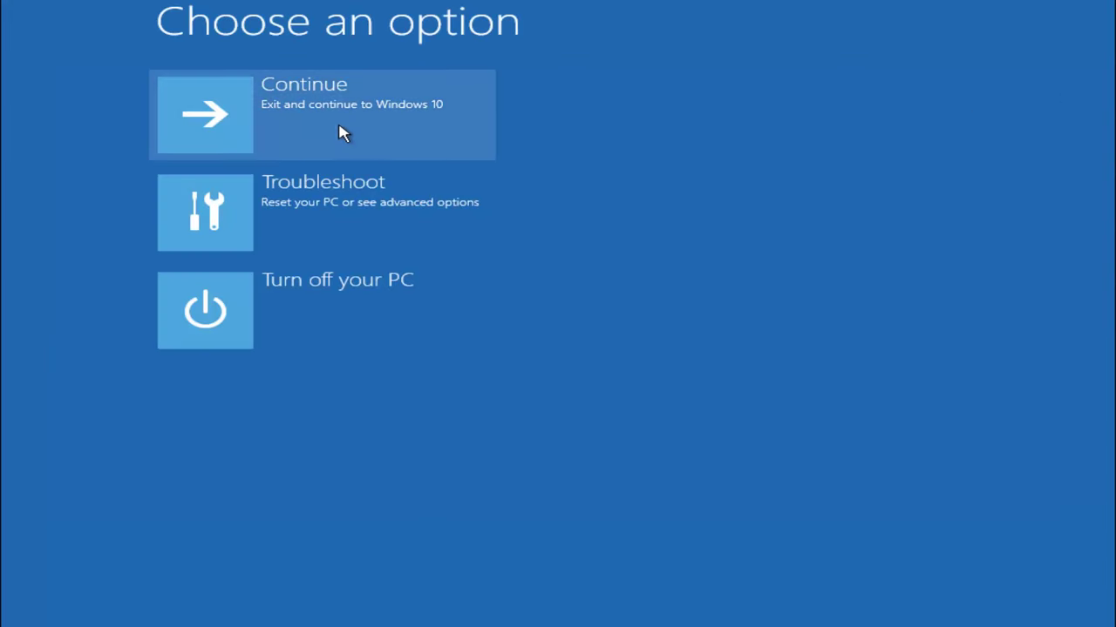